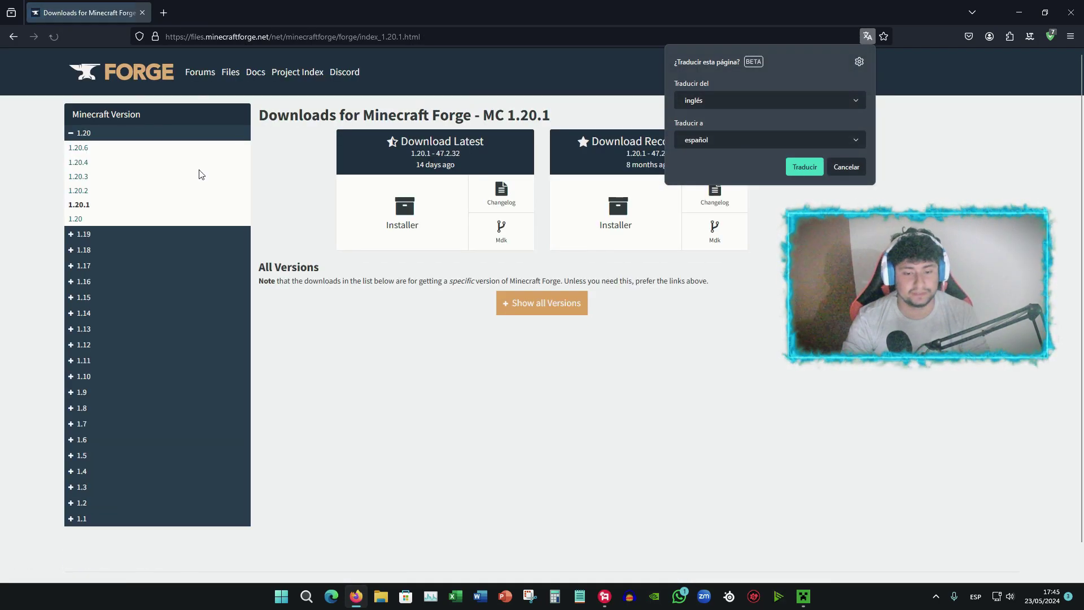
Download the latest Forge installer for Minecraft 1.20.1, save it on the desktop as forge-1.20.1-47.2.32-installer, and minimize the browser
{"action": "left_click", "coordinate": [556, 148]}
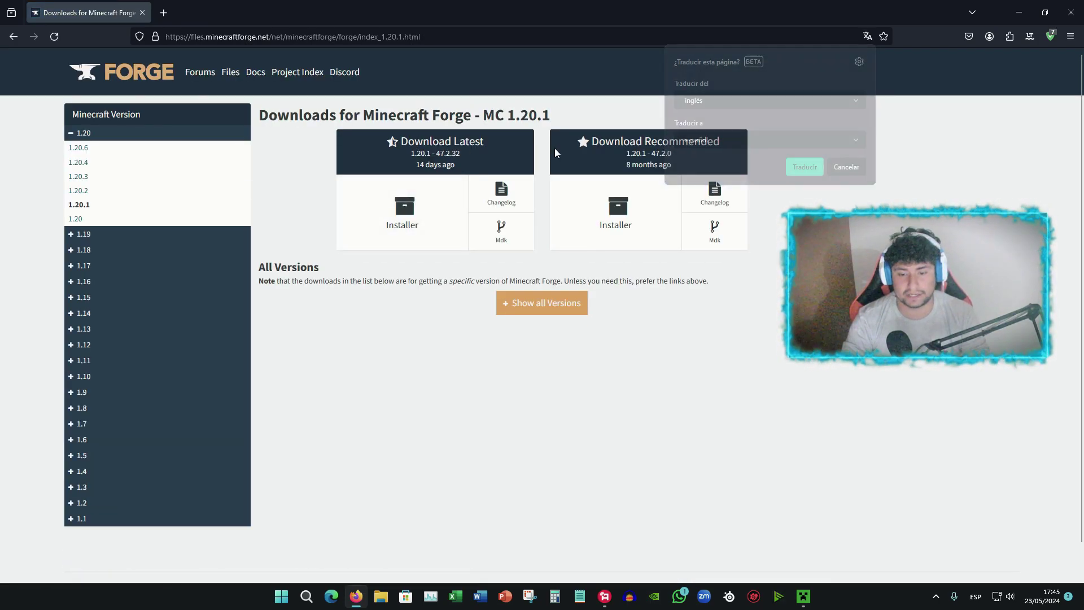
{"action": "left_click", "coordinate": [494, 140]}
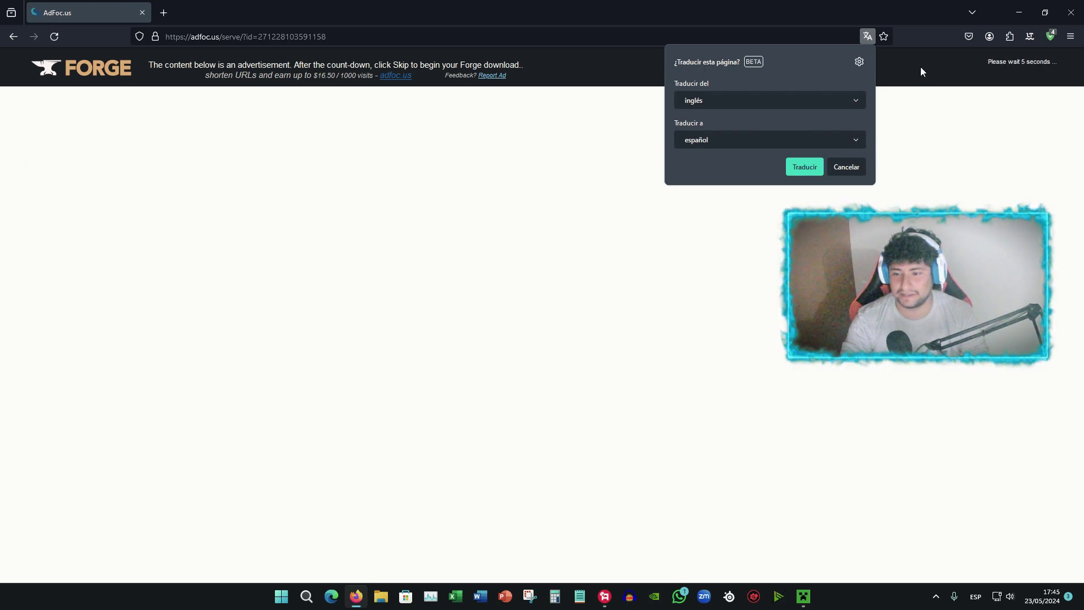
{"action": "left_click", "coordinate": [922, 68]}
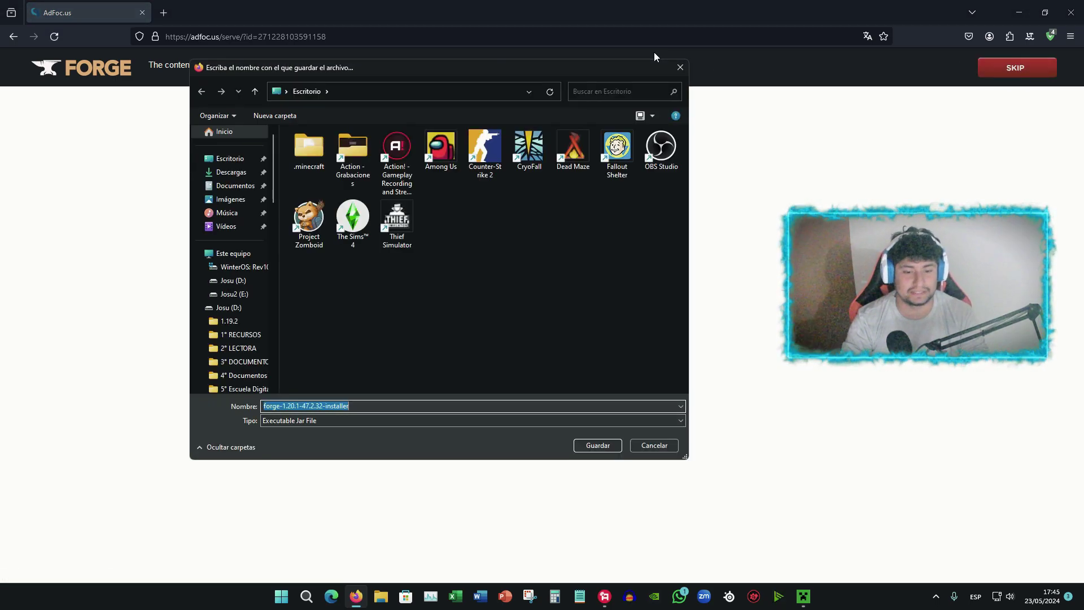
{"action": "left_click", "coordinate": [542, 274]}
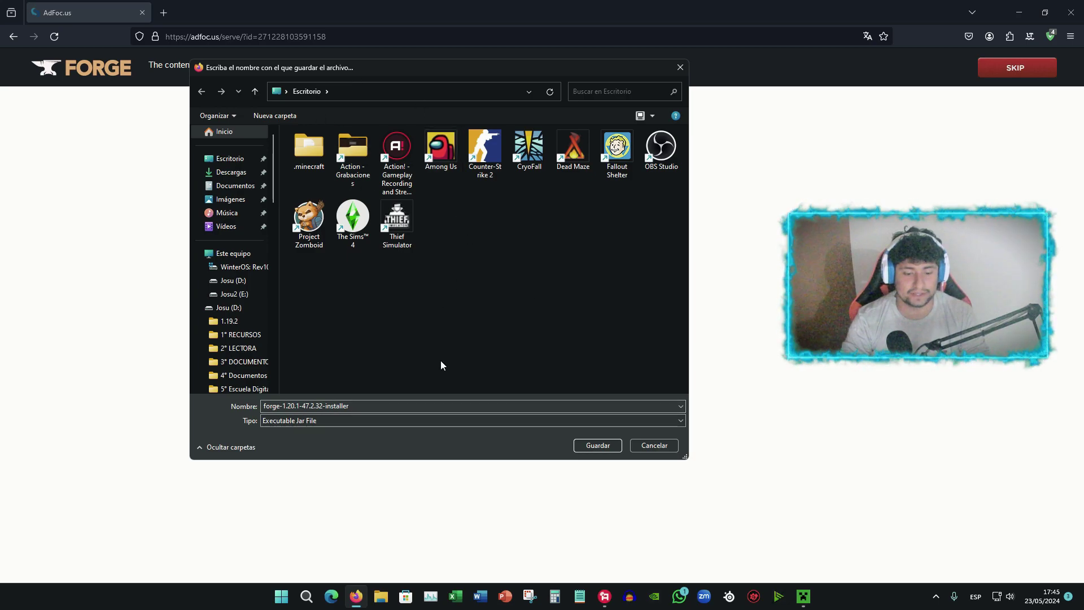
{"action": "left_click", "coordinate": [597, 446]}
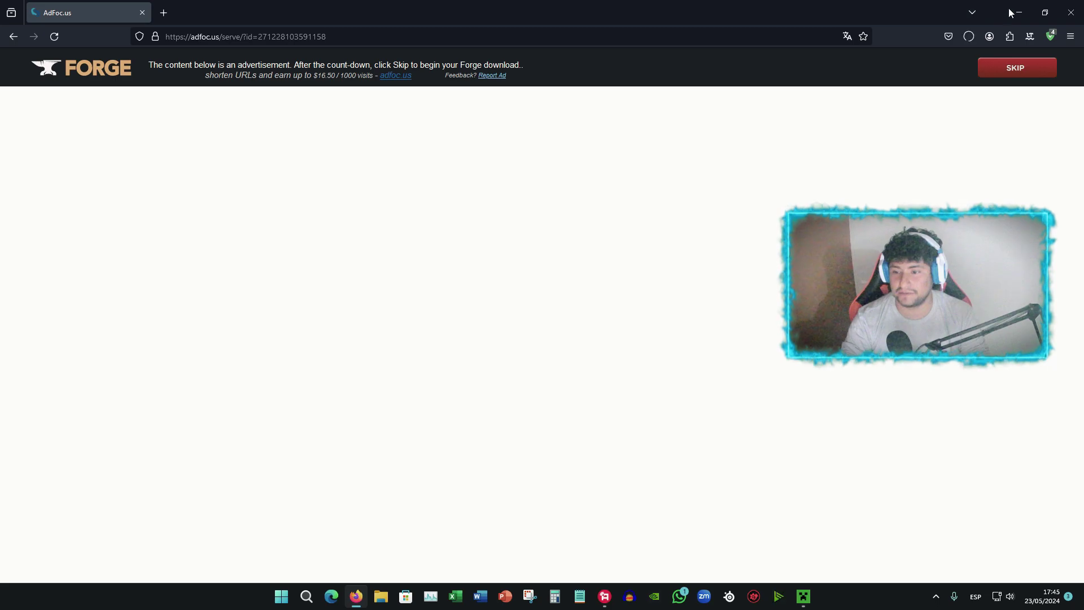
{"action": "left_click", "coordinate": [1026, 15]}
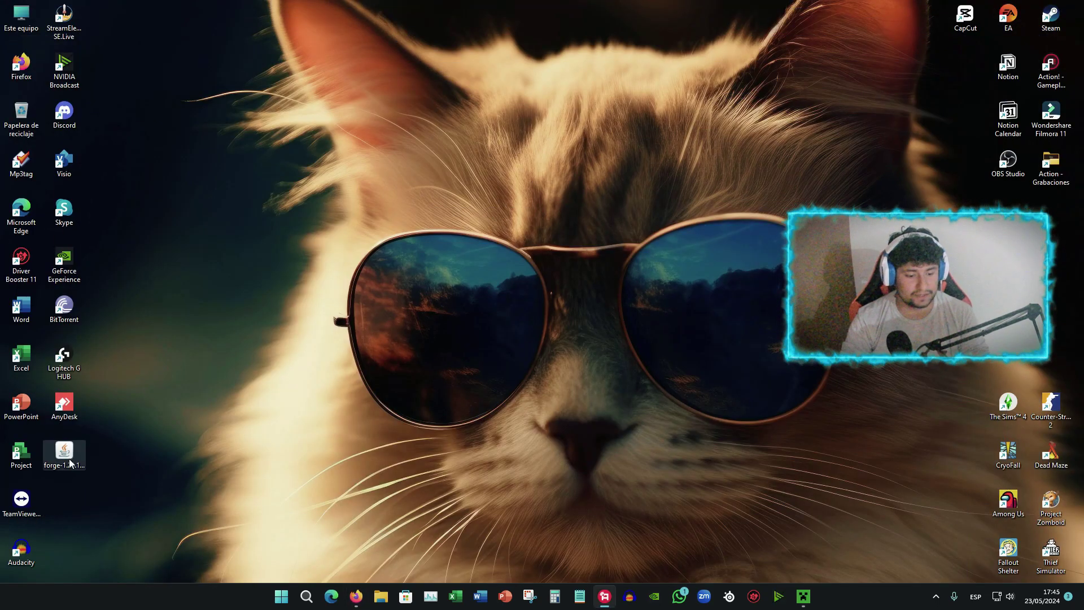
Move the Forge installer file to an empty area near the upper middle of the desktop, and close the Minecraft Launcher
{"action": "left_click_drag", "start_coordinate": [64, 455], "coordinate": [630, 116]}
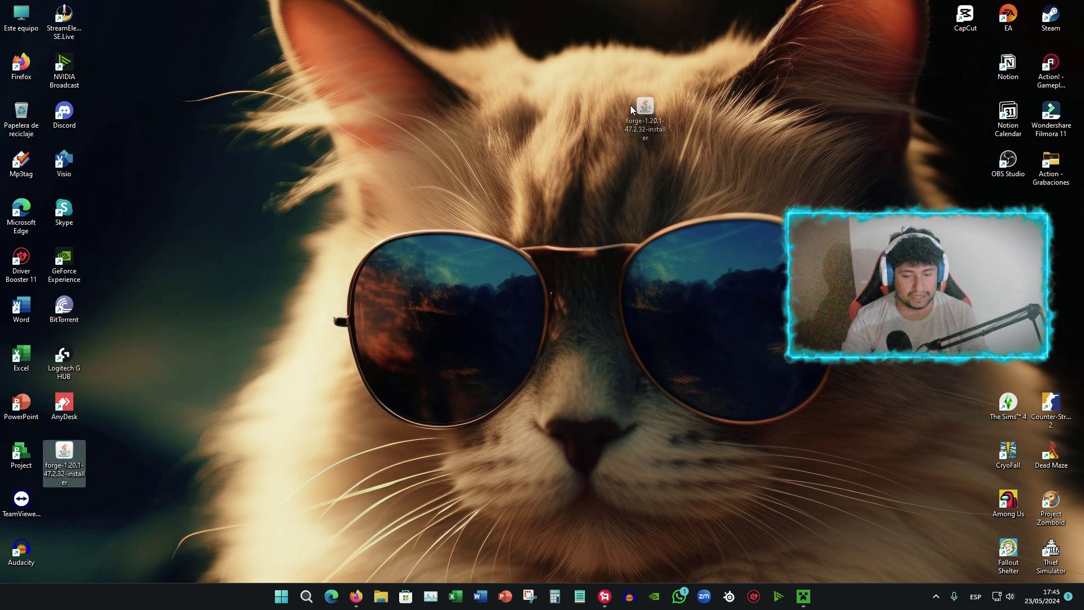
{"action": "left_click_drag", "start_coordinate": [553, 37], "coordinate": [592, 89]}
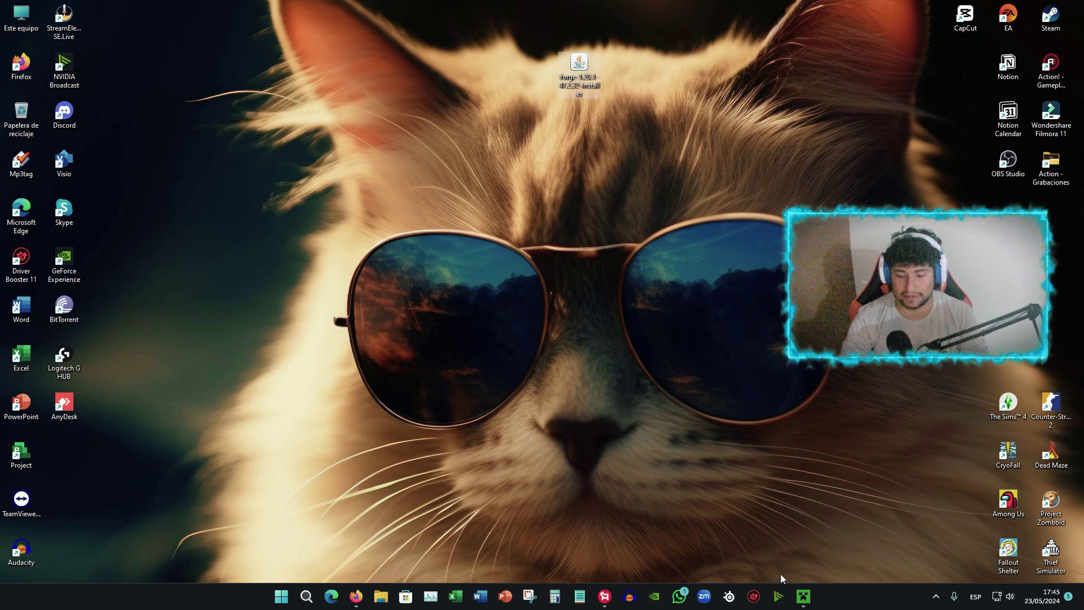
{"action": "left_click", "coordinate": [806, 600]}
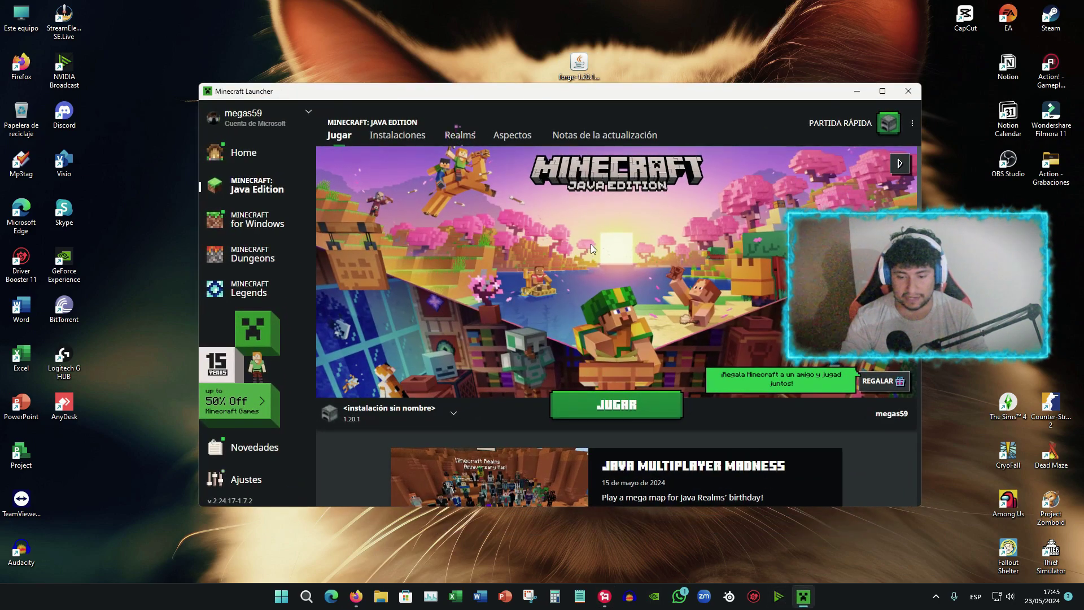
{"action": "key", "text": "alt+F4"}
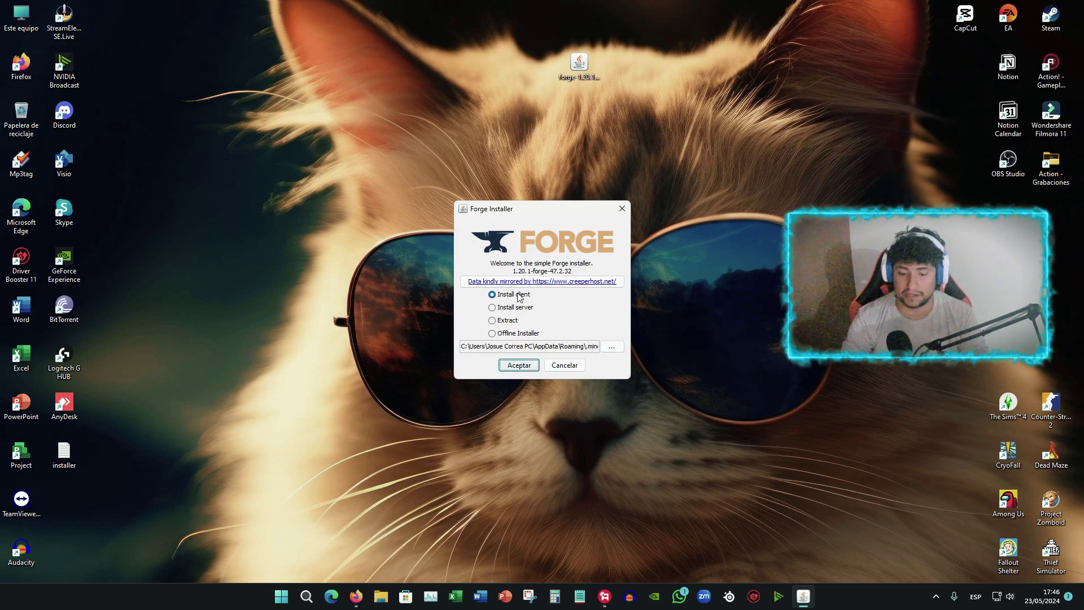
Install the Forge client in the default Minecraft folder and dismiss the completion dialog
{"action": "left_click", "coordinate": [517, 365]}
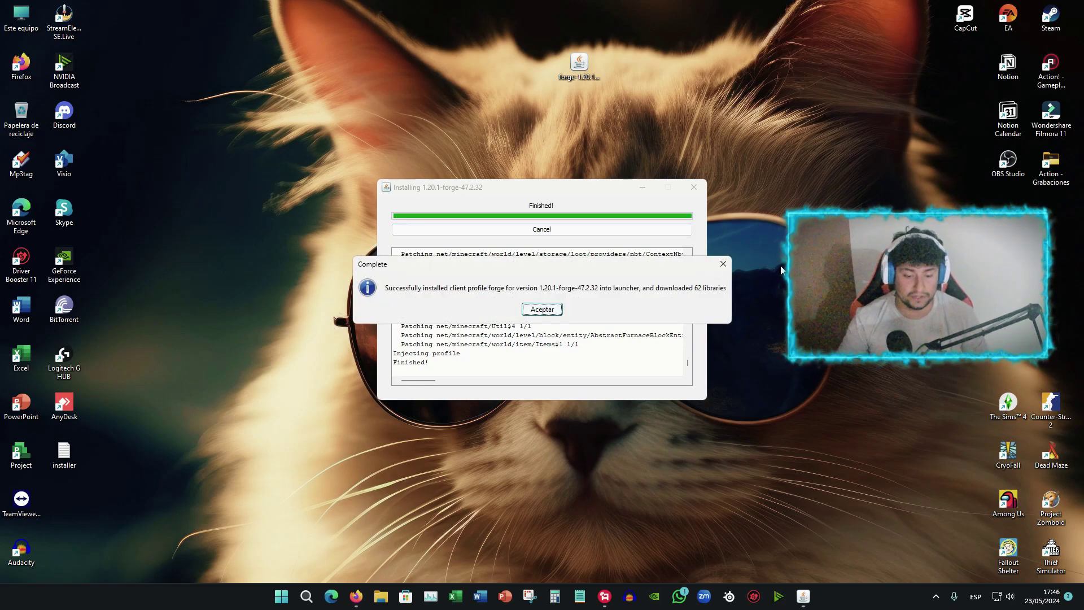
{"action": "left_click_drag", "start_coordinate": [553, 275], "coordinate": [555, 118]}
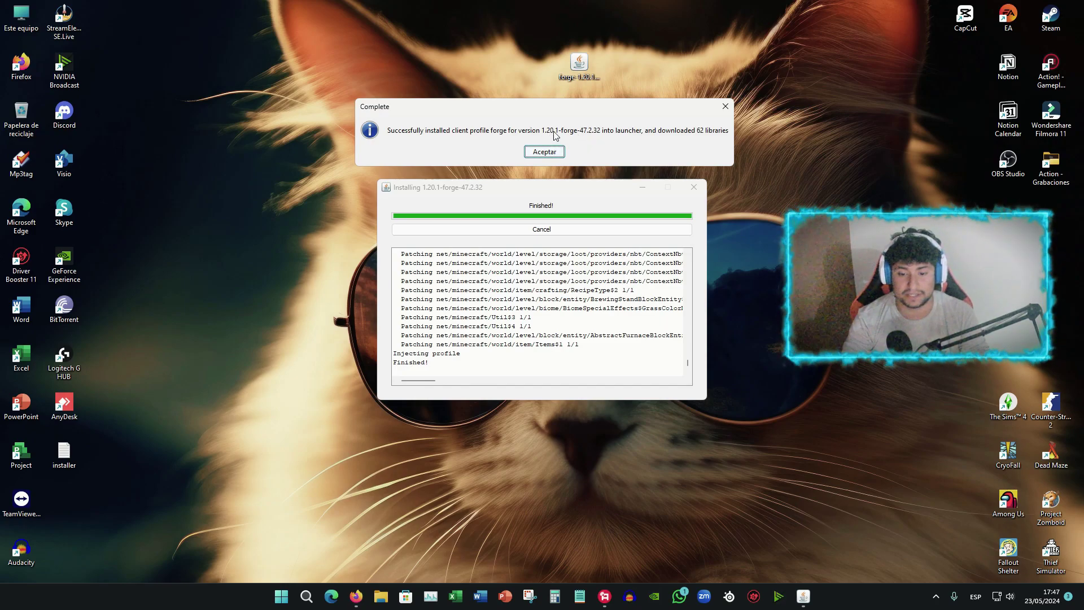
{"action": "left_click", "coordinate": [551, 152]}
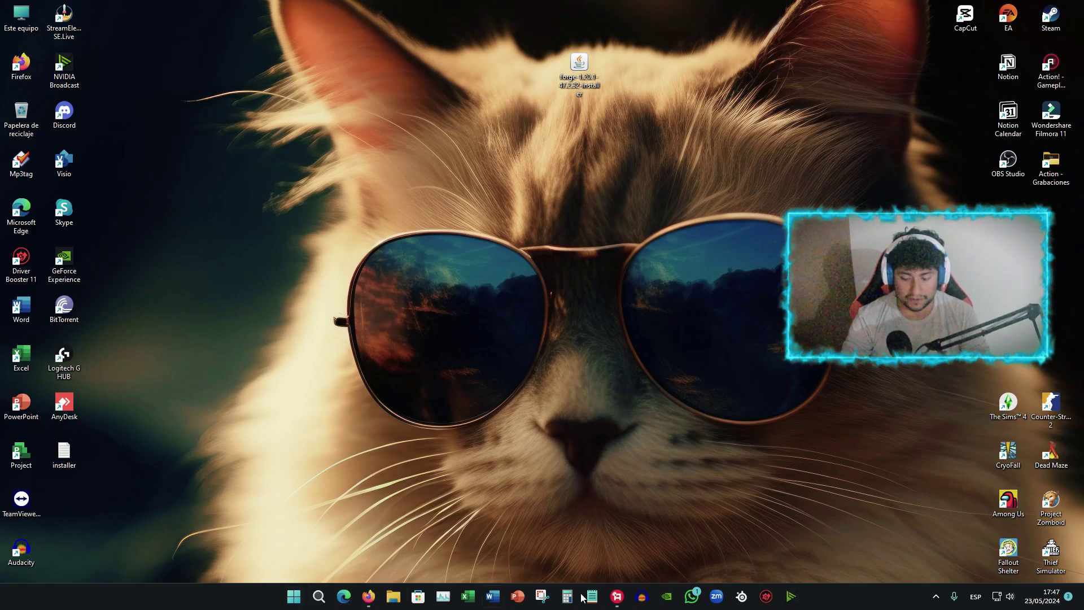
Search for the Minecraft Launcher, open it, and show the list of Java Edition installations
{"action": "left_click", "coordinate": [293, 599]}
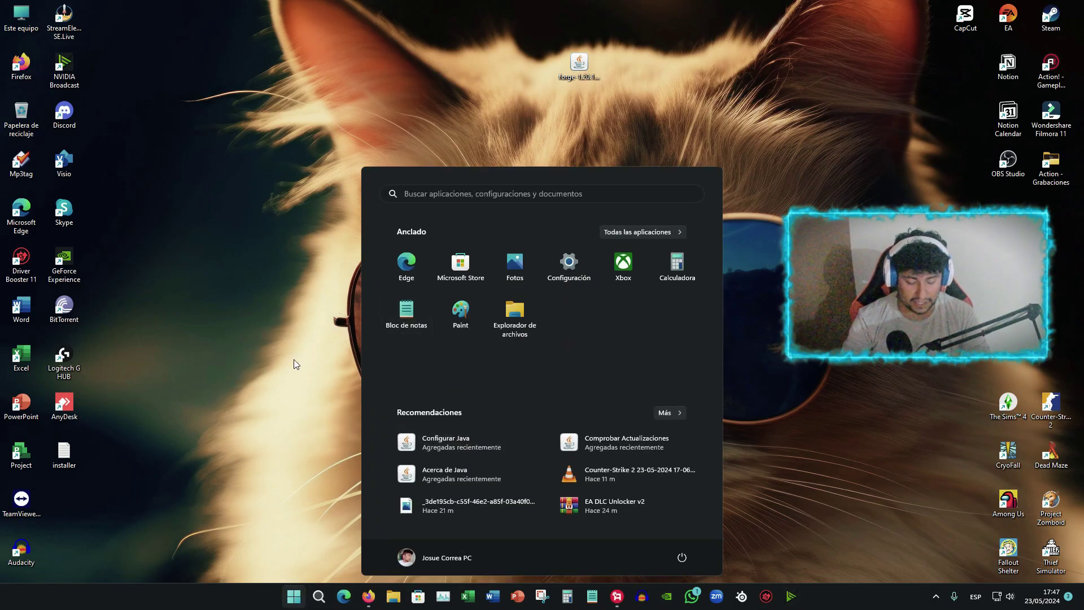
{"action": "type", "text": "mine"}
{"action": "key", "text": "Return"}
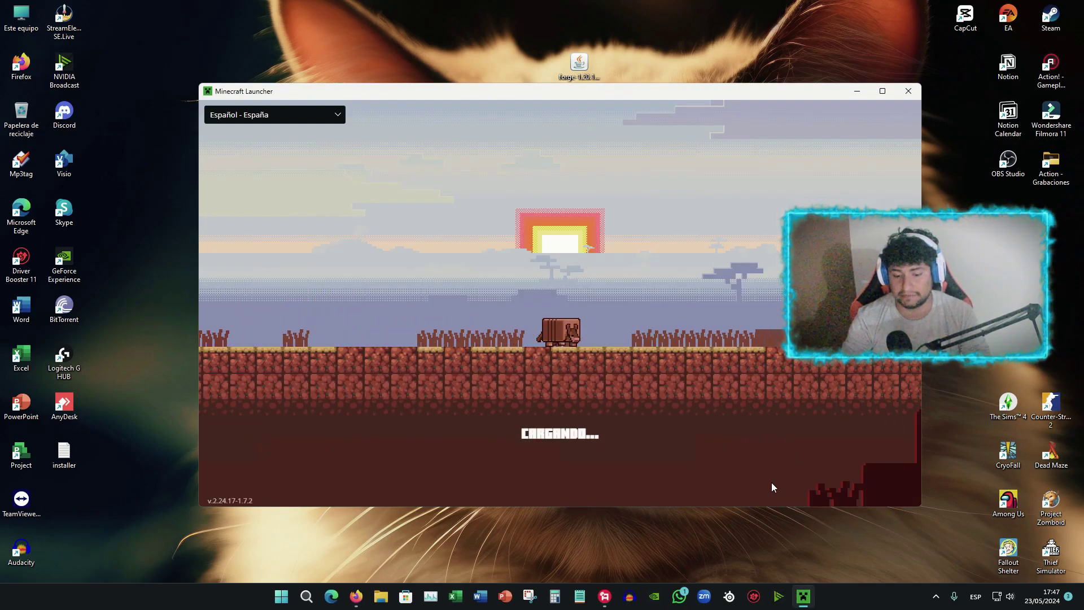
{"action": "right_click", "coordinate": [805, 598]}
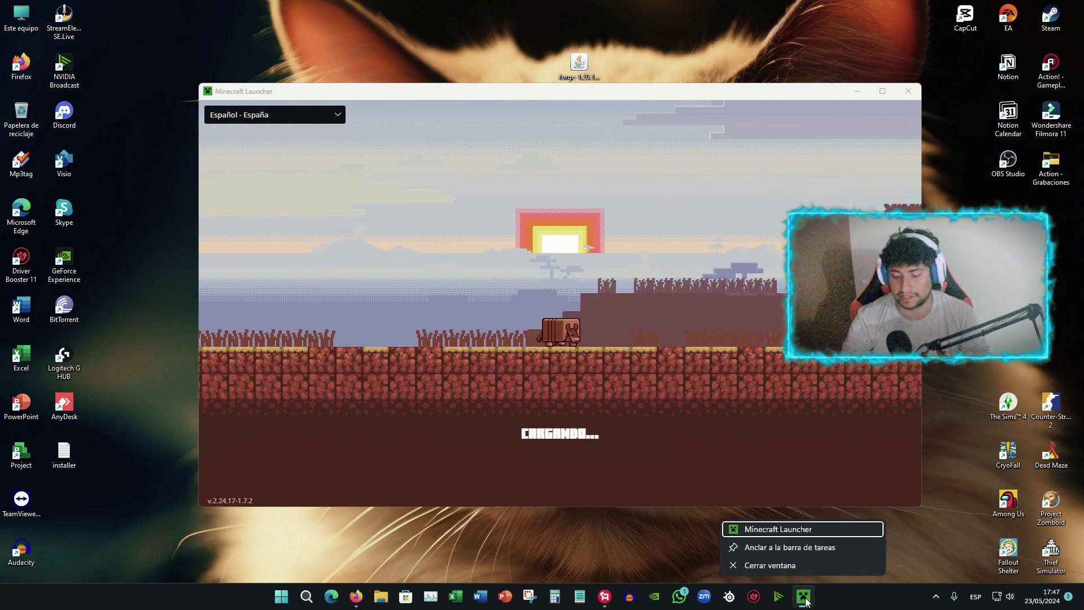
{"action": "left_click", "coordinate": [791, 566]}
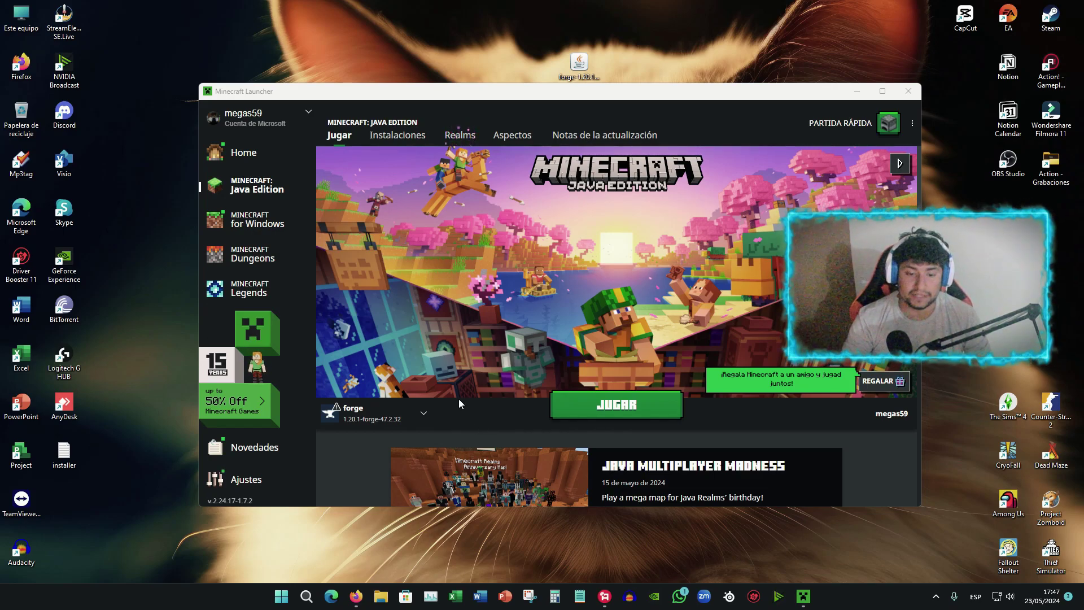
{"action": "left_click", "coordinate": [398, 136]}
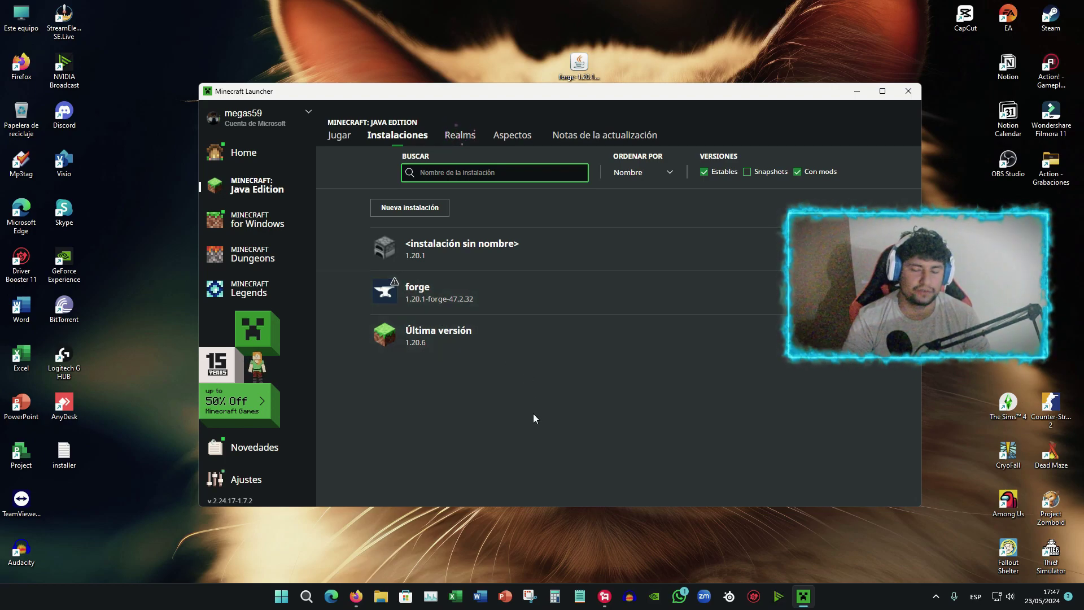
Check the computer's installed RAM in the system properties
{"action": "right_click", "coordinate": [27, 20]}
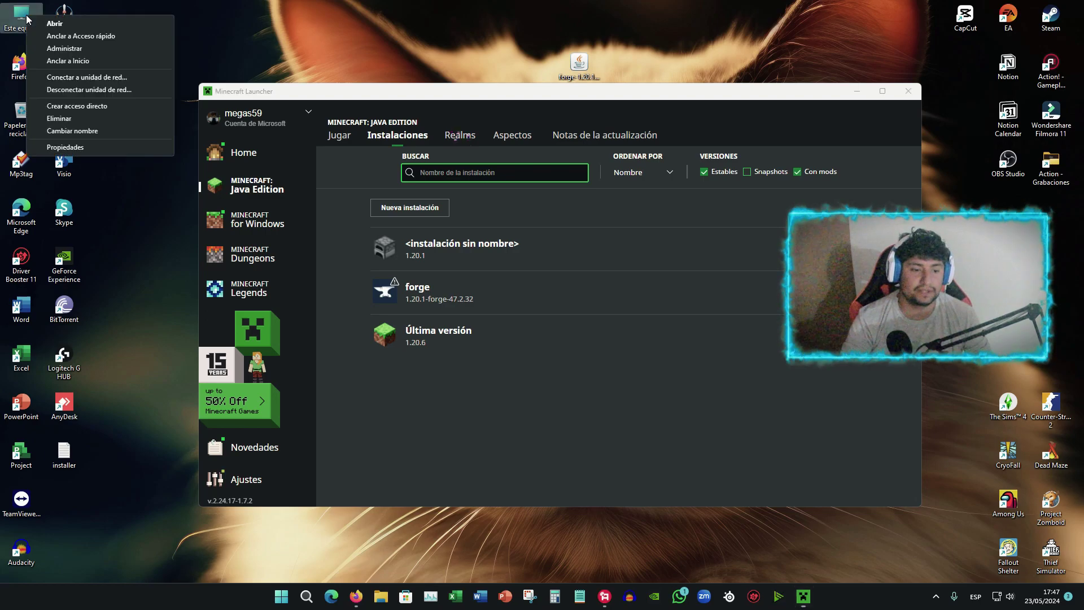
{"action": "left_click", "coordinate": [75, 148]}
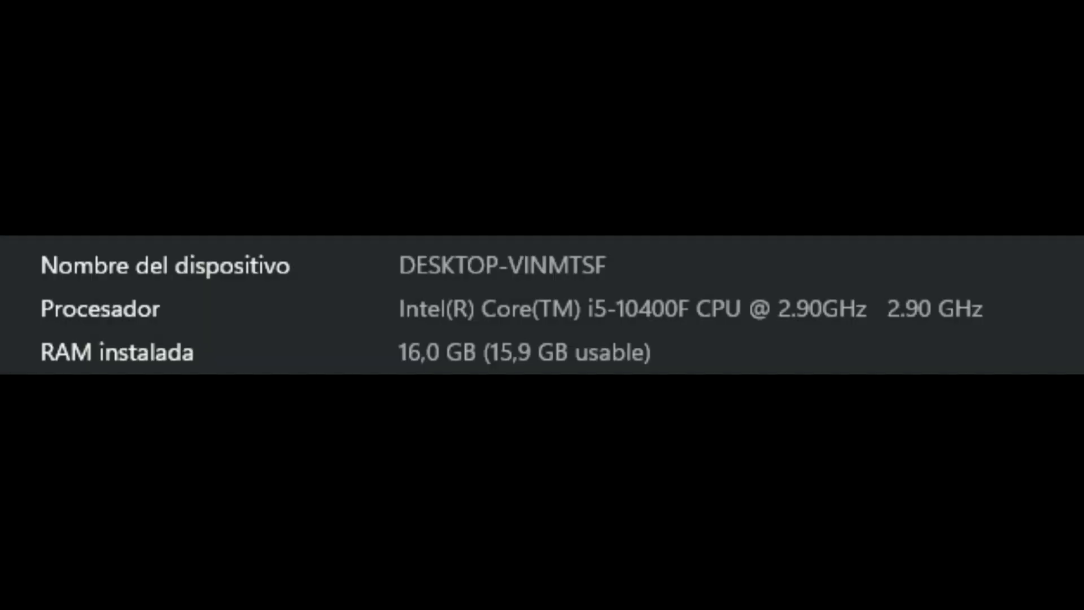
{"action": "left_click_drag", "start_coordinate": [652, 346], "coordinate": [45, 347]}
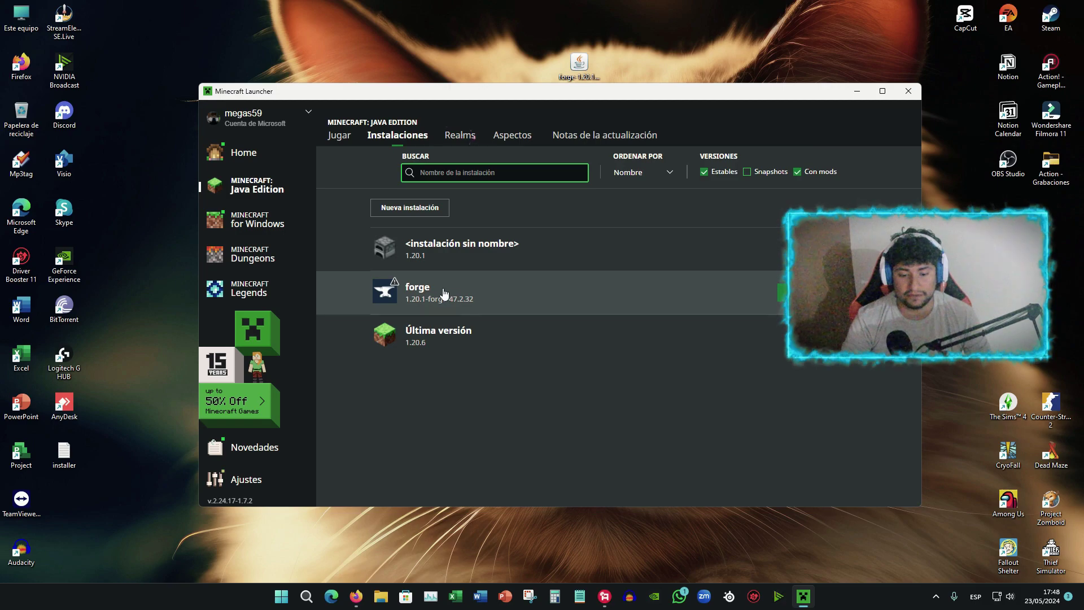
Edit the forge installation's JVM arguments so that the maximum memory is -Xmx8G, and save the installation
{"action": "left_click", "coordinate": [856, 302]}
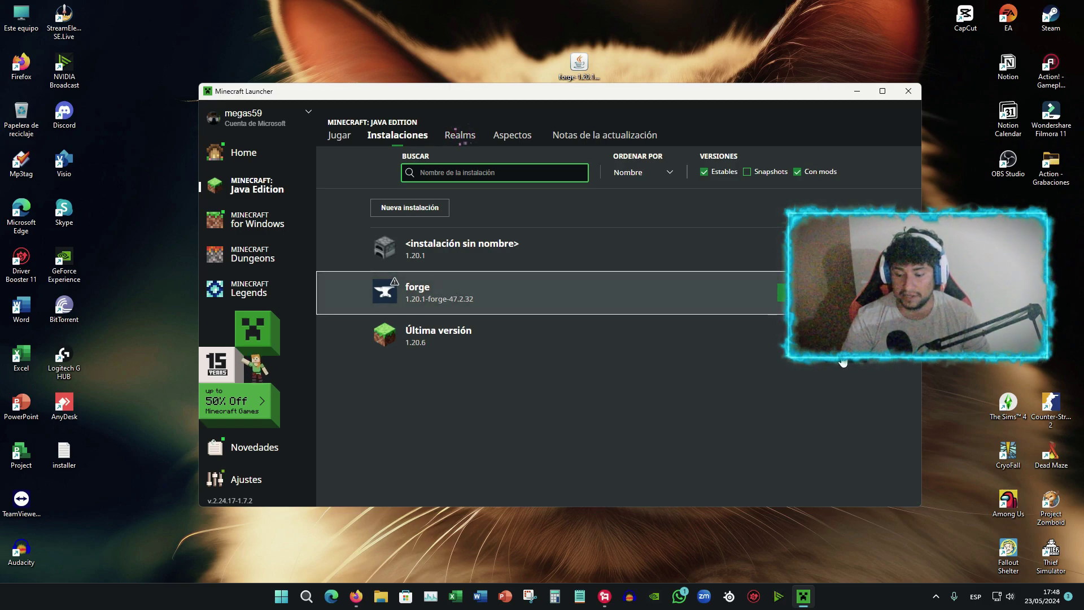
{"action": "left_click", "coordinate": [843, 309]}
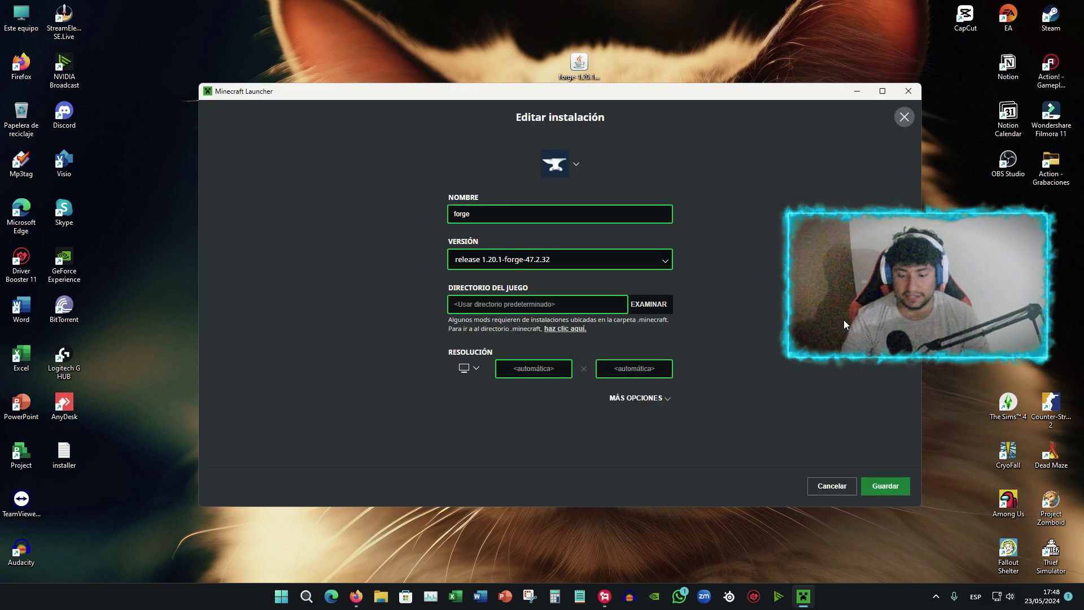
{"action": "left_click", "coordinate": [653, 398]}
{"action": "scroll", "coordinate": [732, 336], "scroll_direction": "down", "scroll_amount": 1}
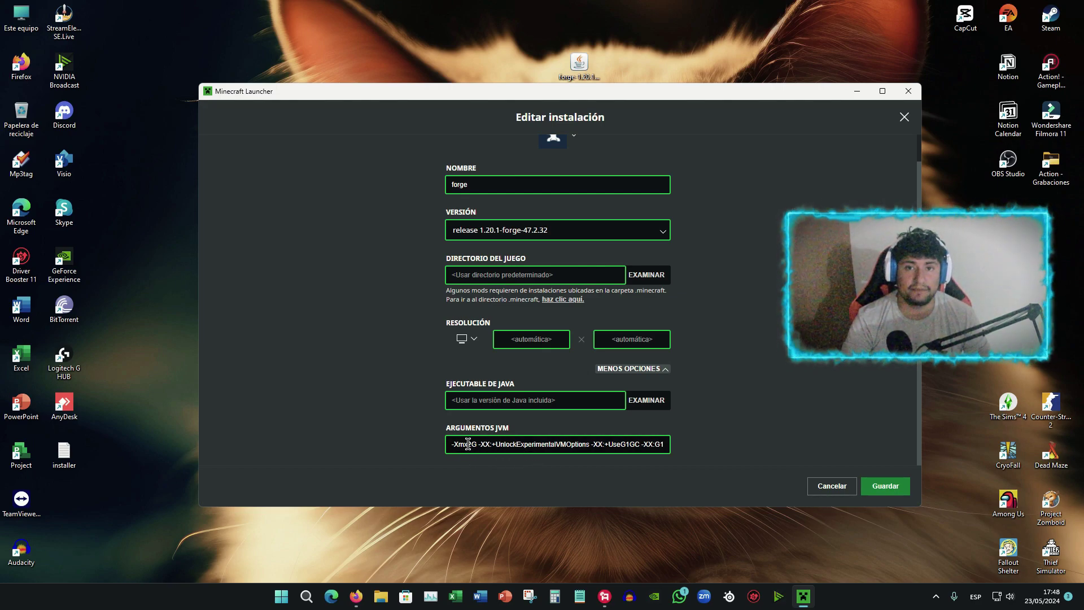
{"action": "left_click_drag", "start_coordinate": [467, 445], "coordinate": [472, 444]}
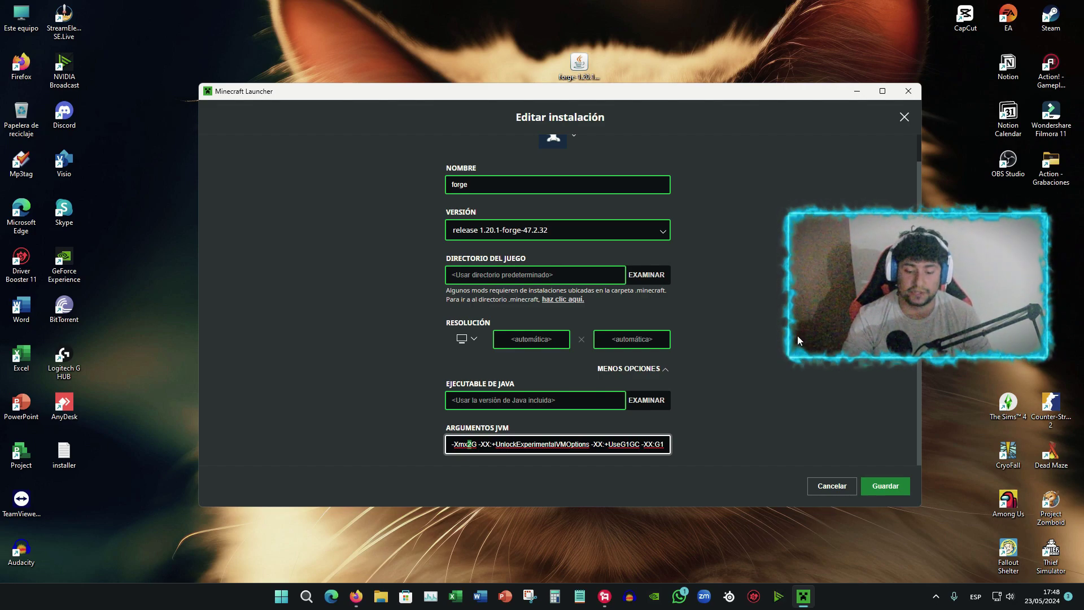
{"action": "type", "text": "8"}
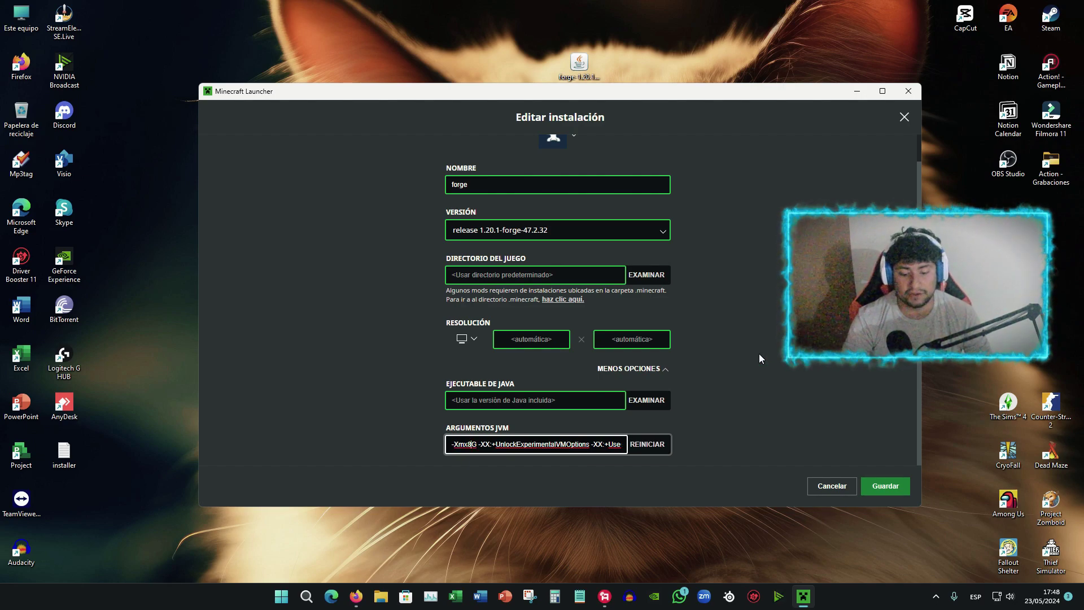
{"action": "left_click", "coordinate": [886, 487]}
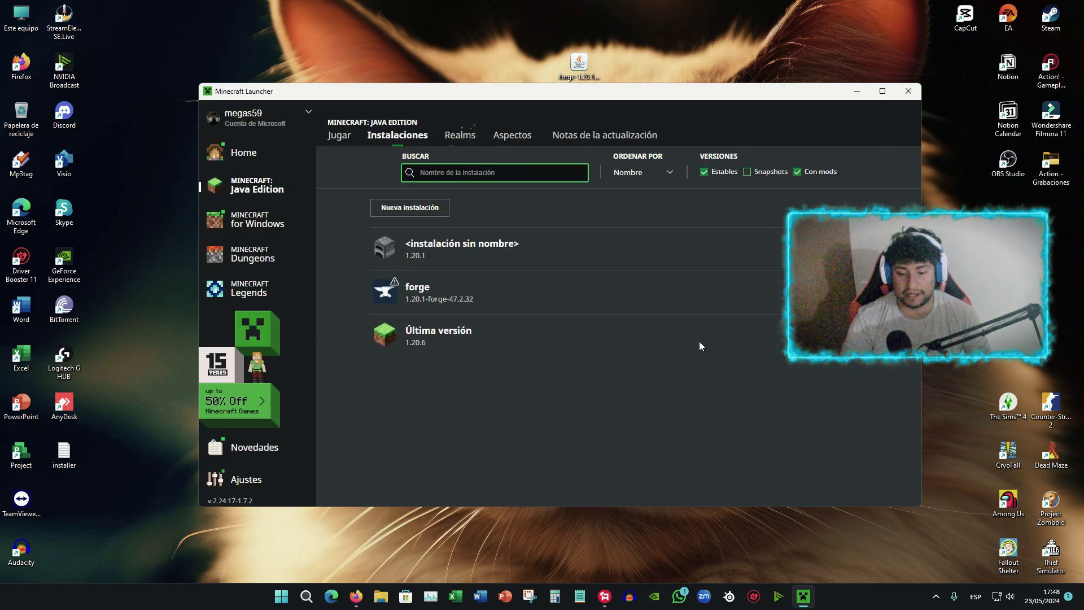
Start the forge installation, accepting the modified-version risks and turning off further warnings for it
{"action": "left_click", "coordinate": [799, 293]}
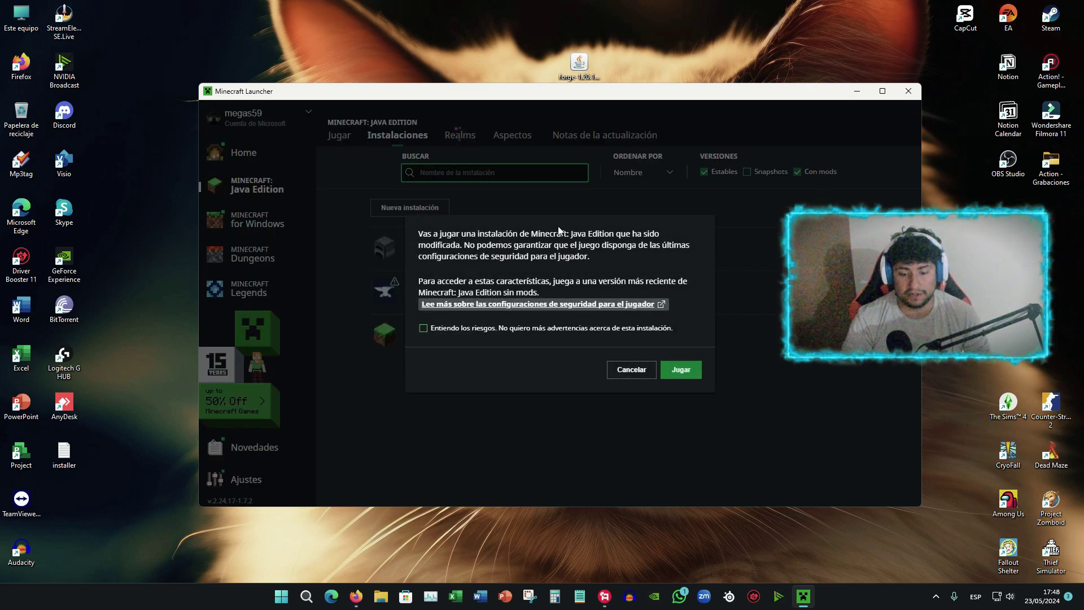
{"action": "left_click", "coordinate": [426, 329]}
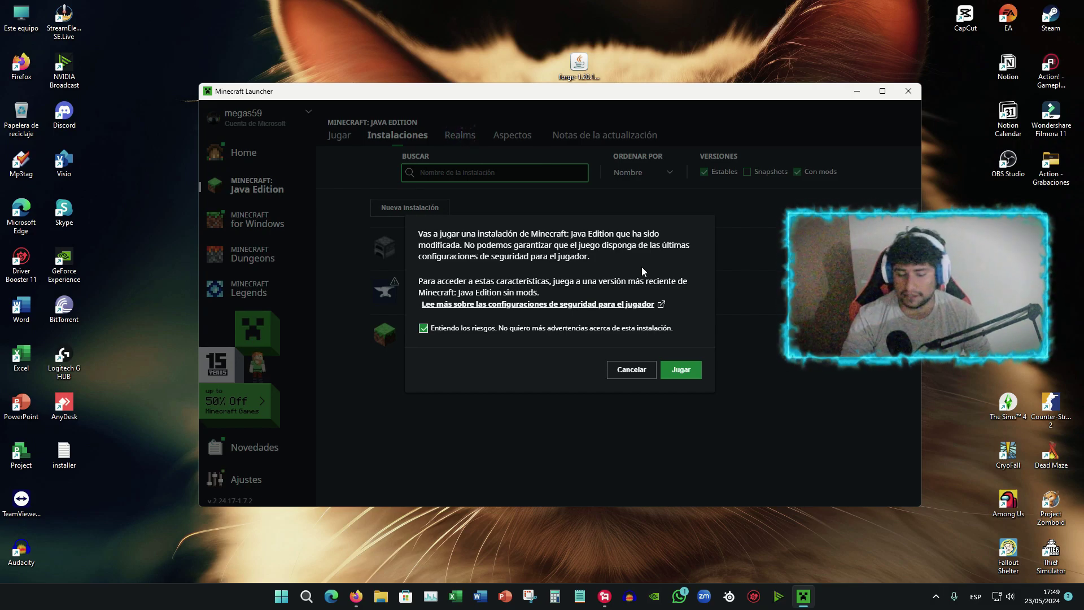
{"action": "left_click", "coordinate": [693, 373]}
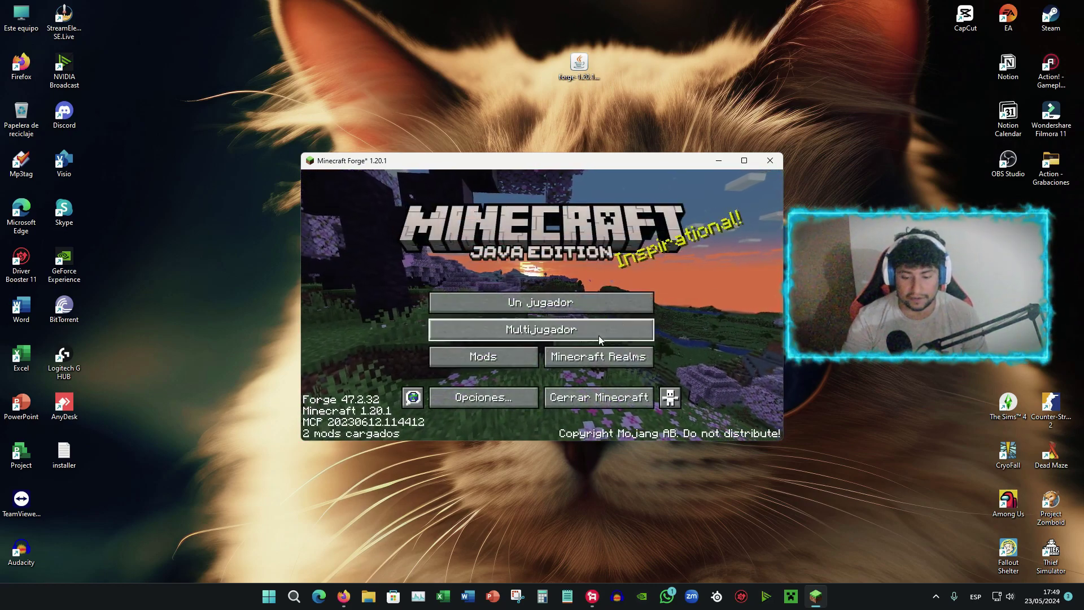
Examine the game's music and sound settings and the full list of graphics settings, then return to the options
{"action": "left_click", "coordinate": [484, 398]}
{"action": "left_click", "coordinate": [599, 273]}
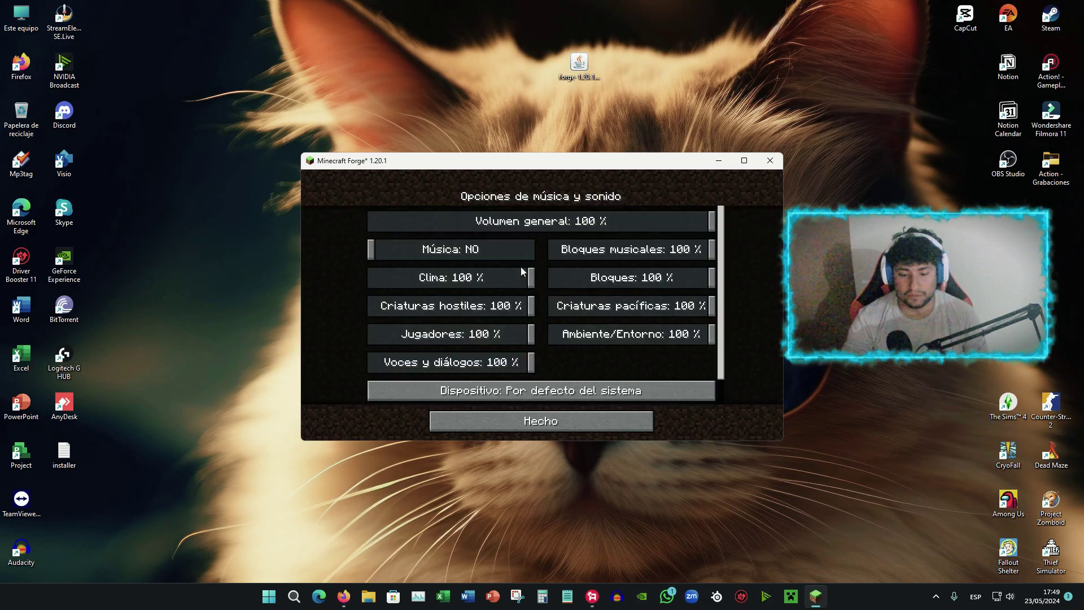
{"action": "left_click", "coordinate": [577, 421]}
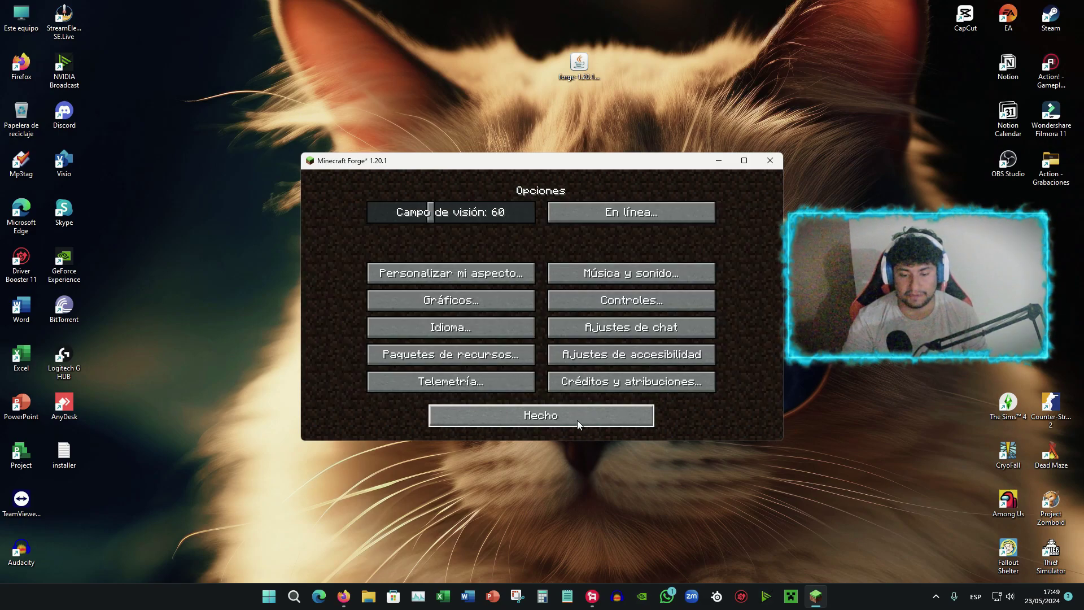
{"action": "left_click", "coordinate": [471, 296]}
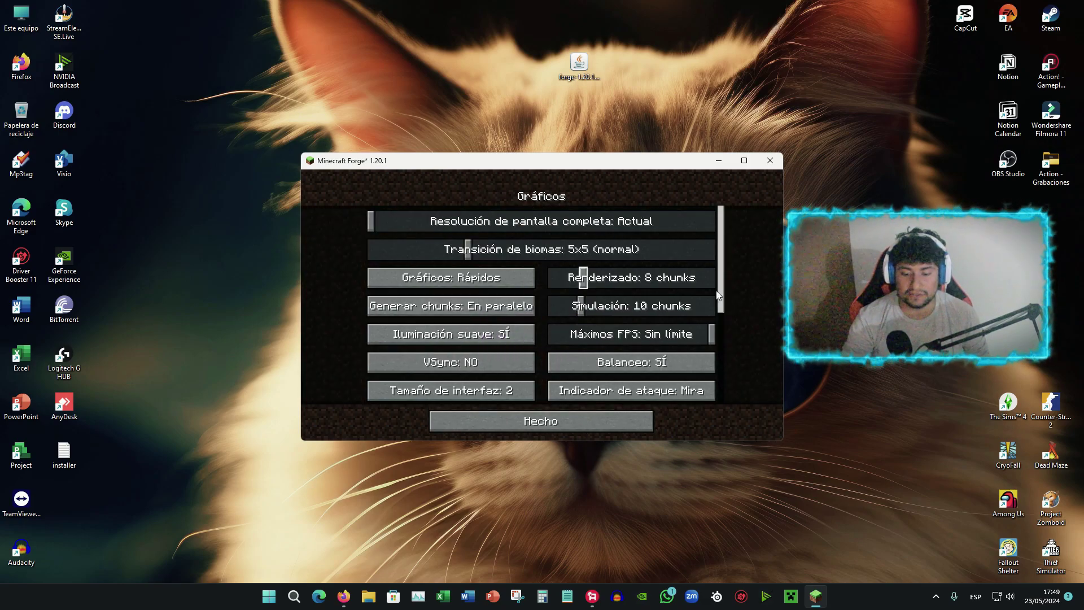
{"action": "left_click_drag", "start_coordinate": [721, 266], "coordinate": [725, 276]}
{"action": "scroll", "coordinate": [725, 276], "scroll_direction": "down", "scroll_amount": 4}
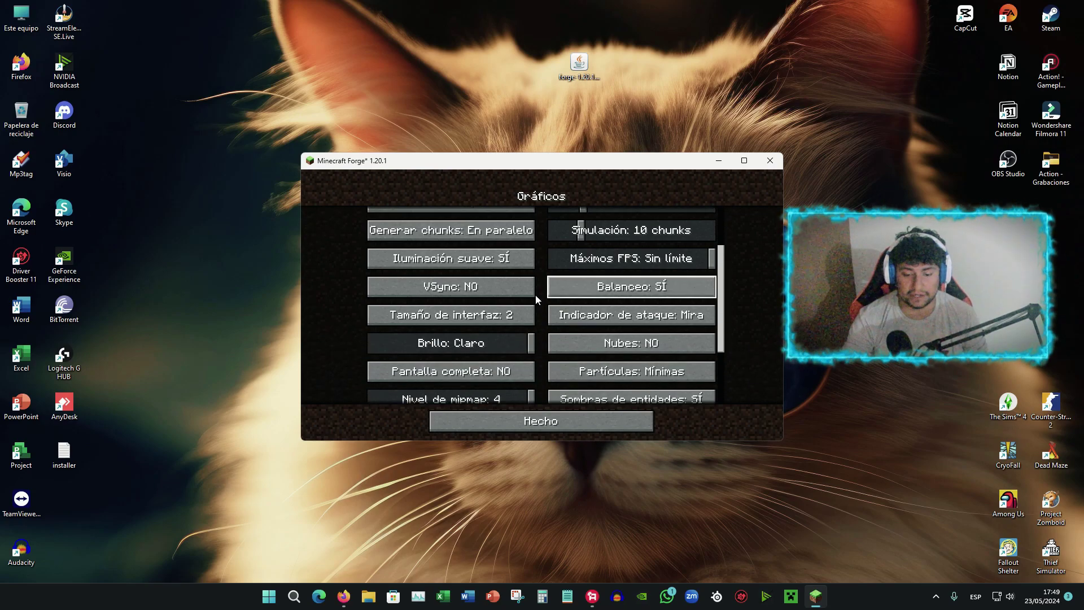
{"action": "scroll", "coordinate": [726, 275], "scroll_direction": "down", "scroll_amount": 5}
{"action": "scroll", "coordinate": [719, 310], "scroll_direction": "up", "scroll_amount": 10}
{"action": "left_click", "coordinate": [554, 420]}
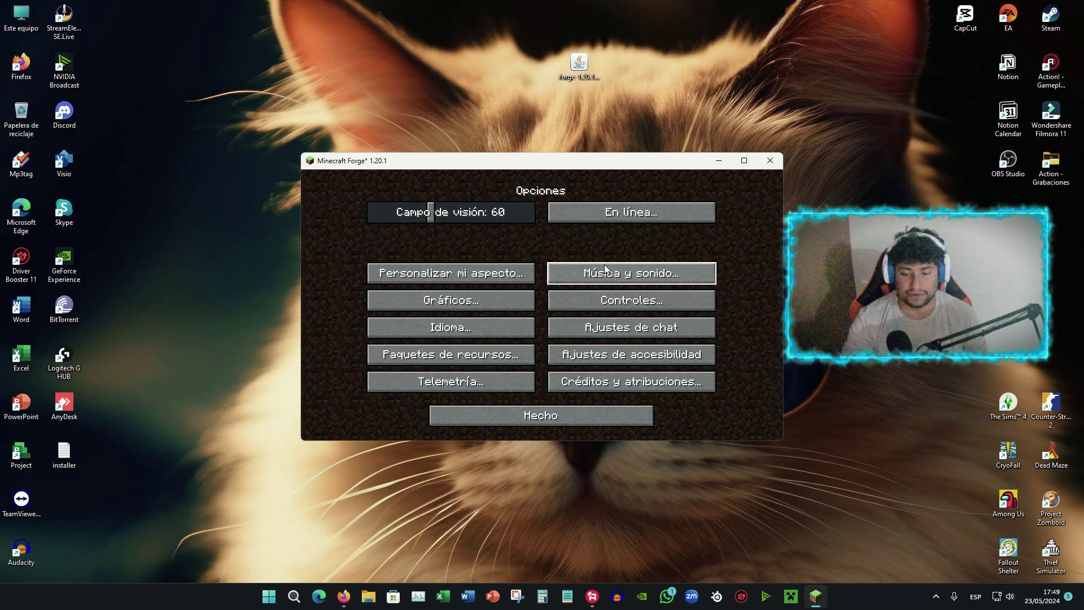
Leave the game options and close Minecraft from its title screen
{"action": "left_click", "coordinate": [525, 419]}
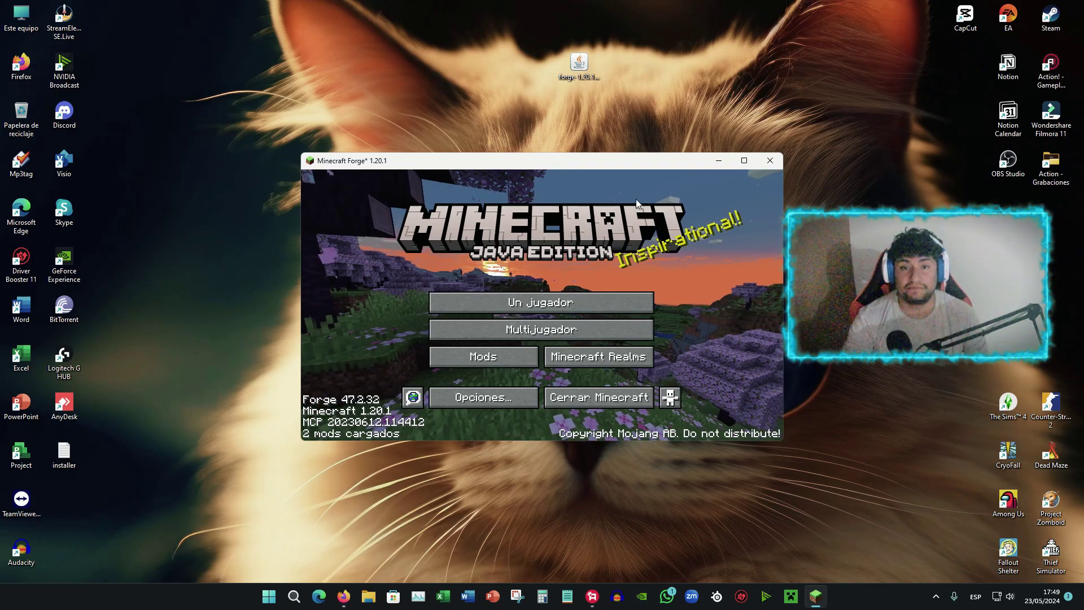
{"action": "left_click", "coordinate": [592, 398]}
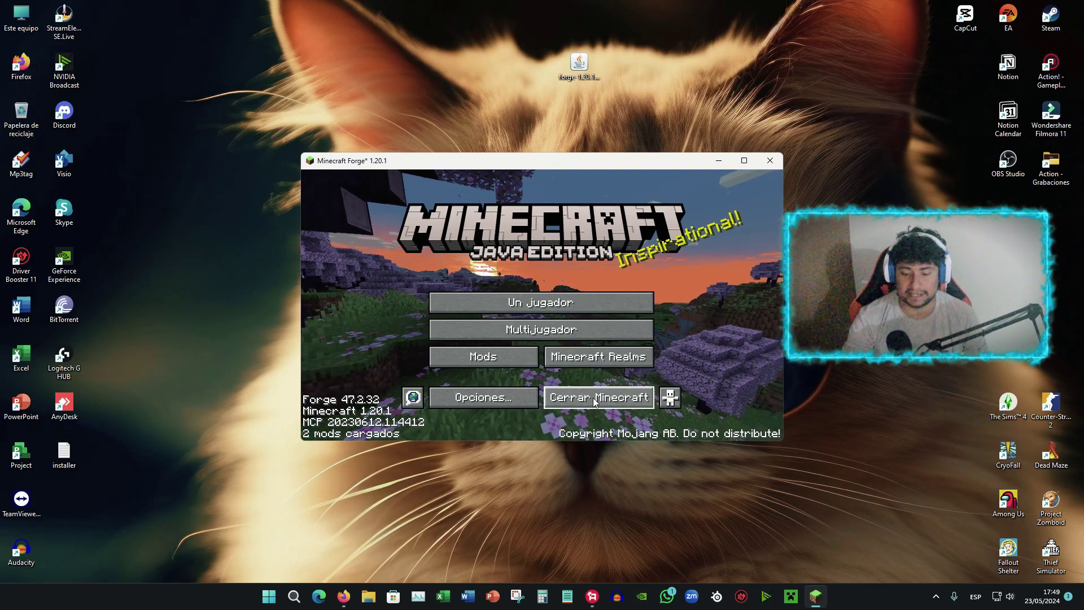
Group the forge-1.20.1 installer and the installer text file together on the desktop and delete both
{"action": "left_click_drag", "start_coordinate": [583, 86], "coordinate": [222, 319]}
{"action": "left_click_drag", "start_coordinate": [60, 463], "coordinate": [232, 362]}
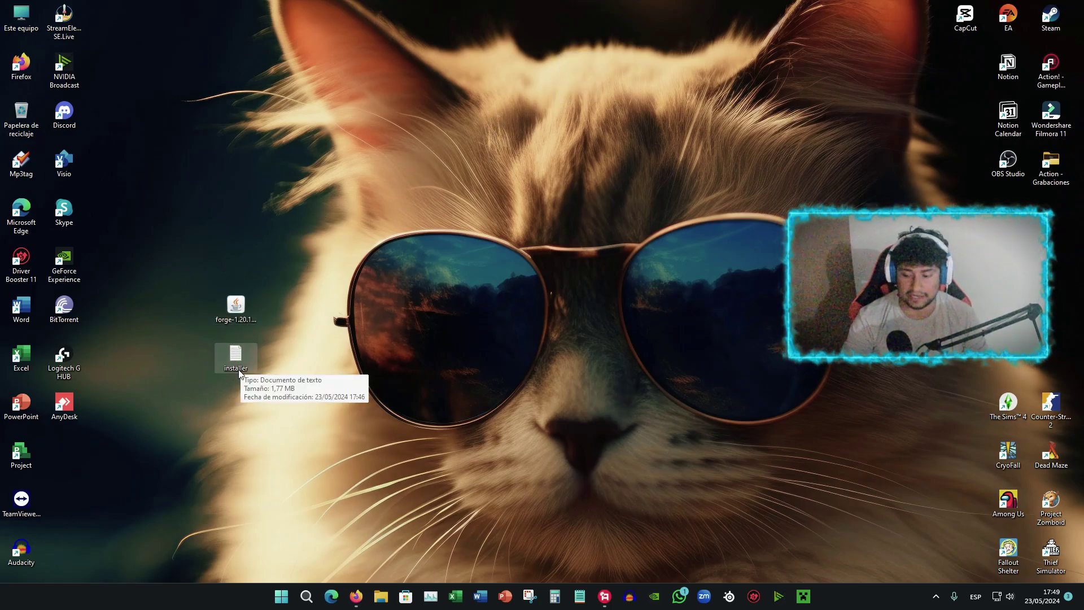
{"action": "left_click_drag", "start_coordinate": [178, 223], "coordinate": [299, 427]}
{"action": "key", "text": "Delete"}
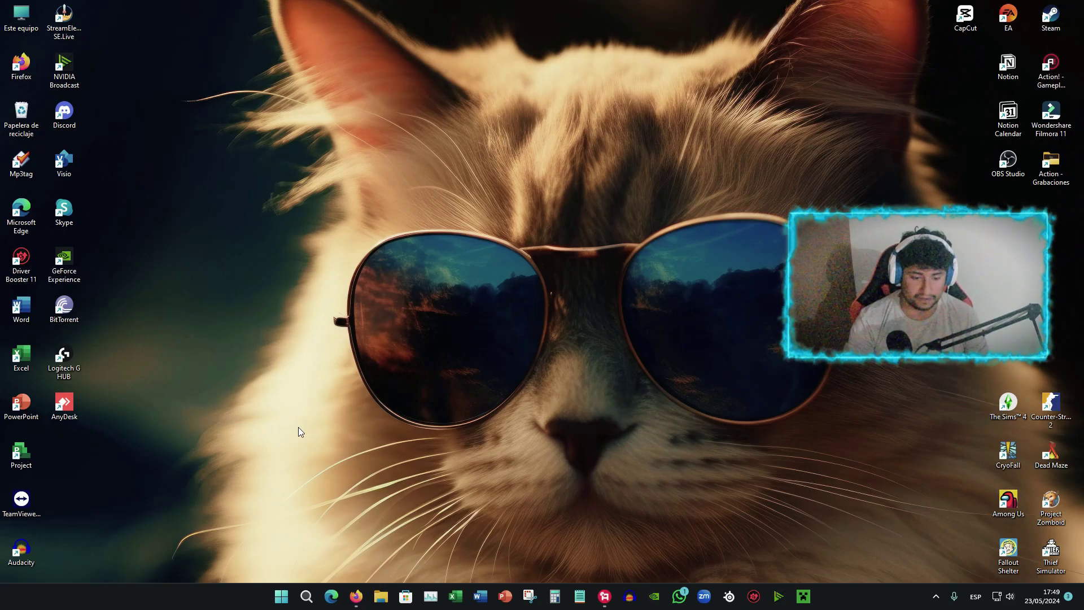
Empty the Recycle Bin, confirming the permanent deletion of its contents
{"action": "right_click", "coordinate": [21, 112]}
{"action": "left_click", "coordinate": [88, 146]}
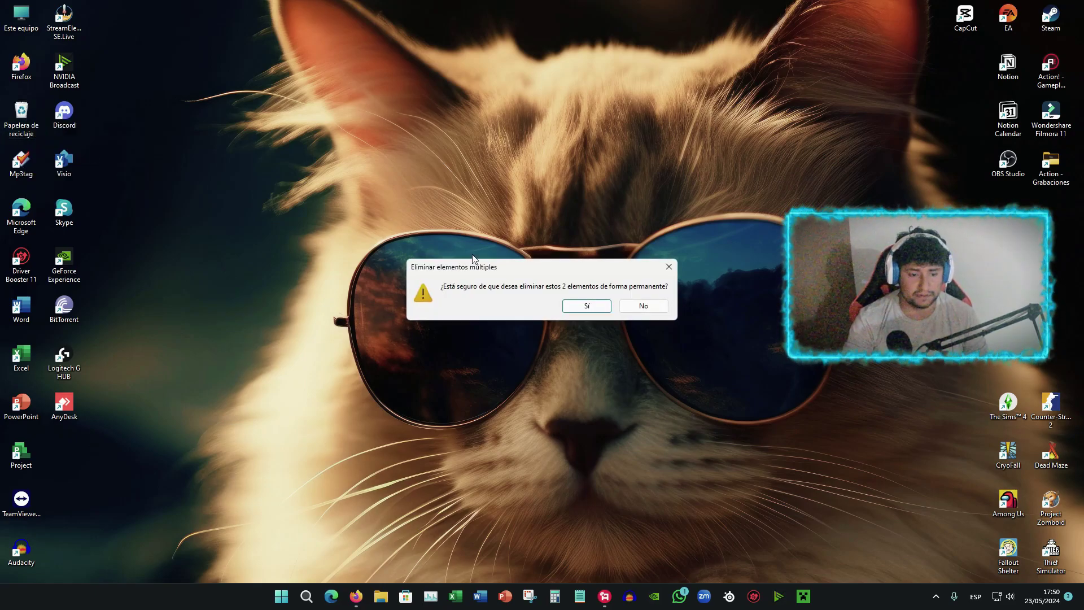
{"action": "left_click", "coordinate": [588, 306]}
{"action": "left_click", "coordinate": [392, 226]}
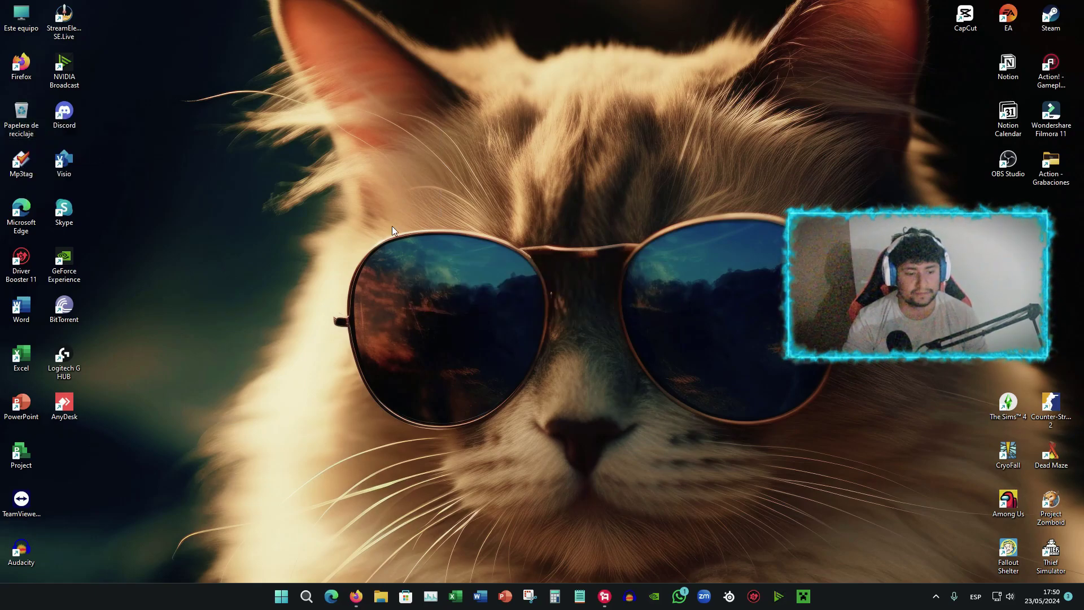